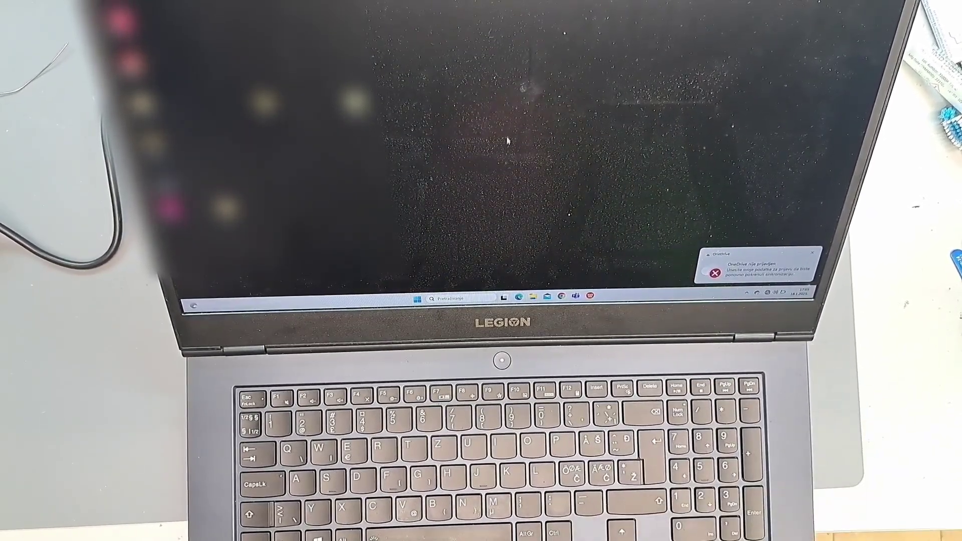
click(778, 293)
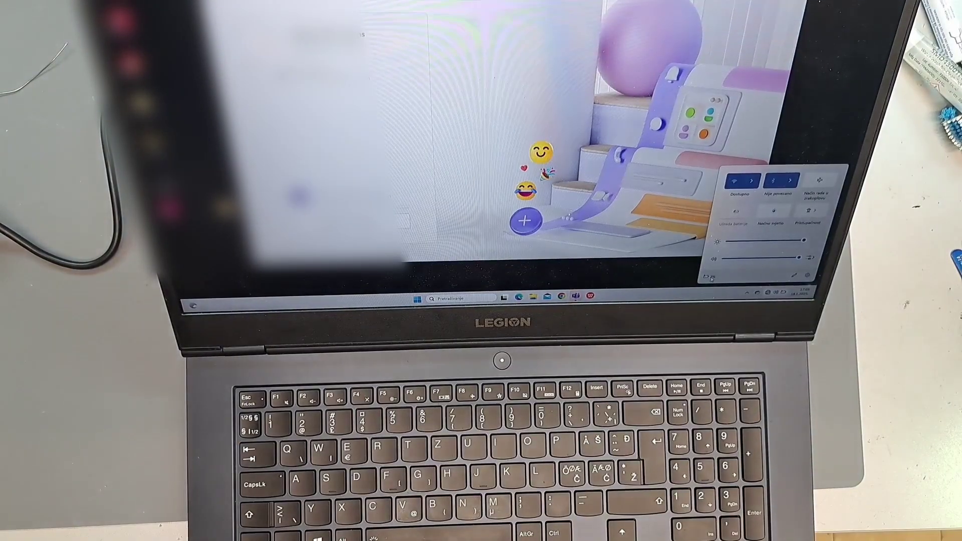
click(707, 277)
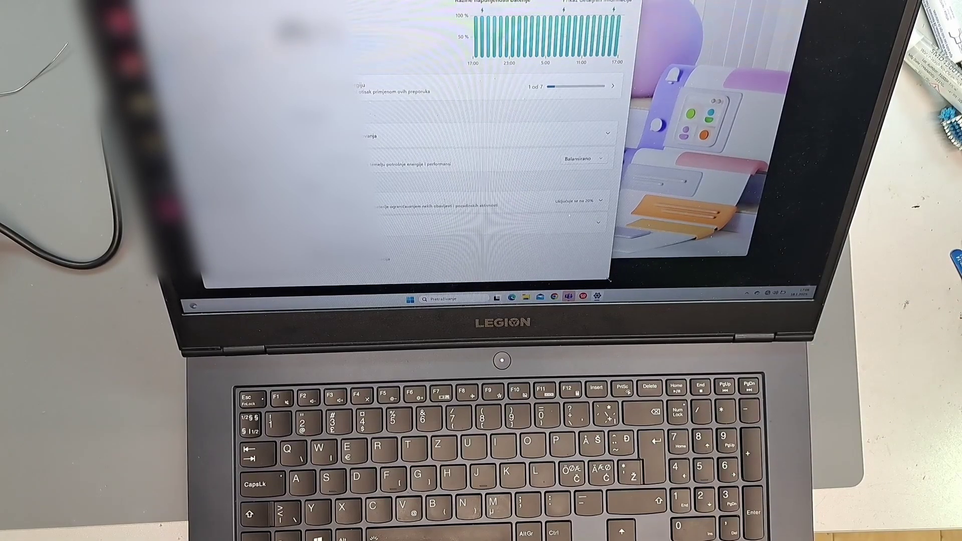
drag(277, 32, 354, 32)
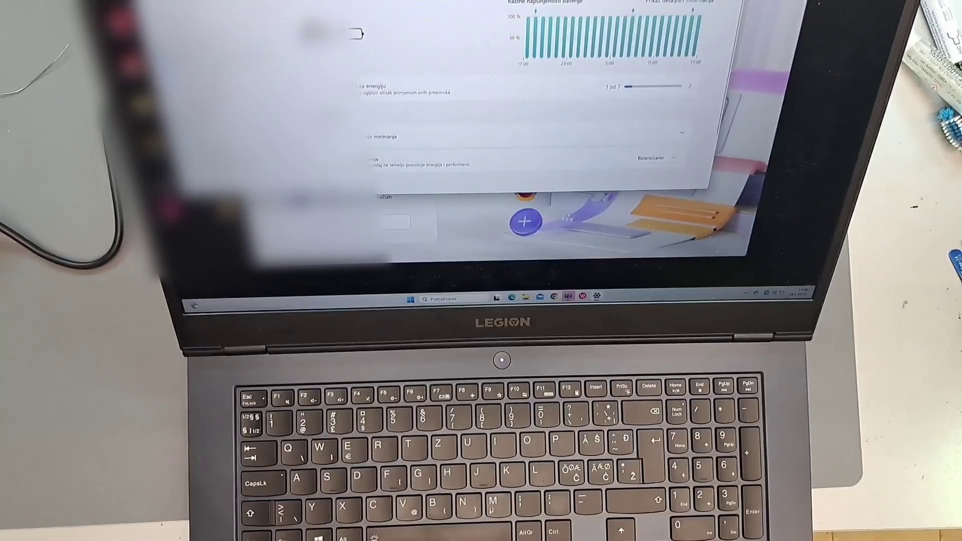
drag(355, 32, 413, 103)
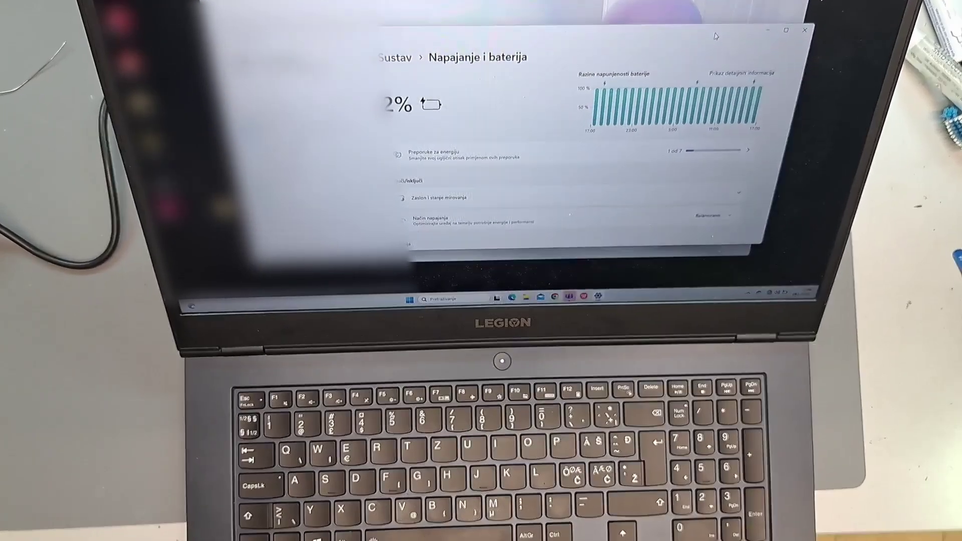